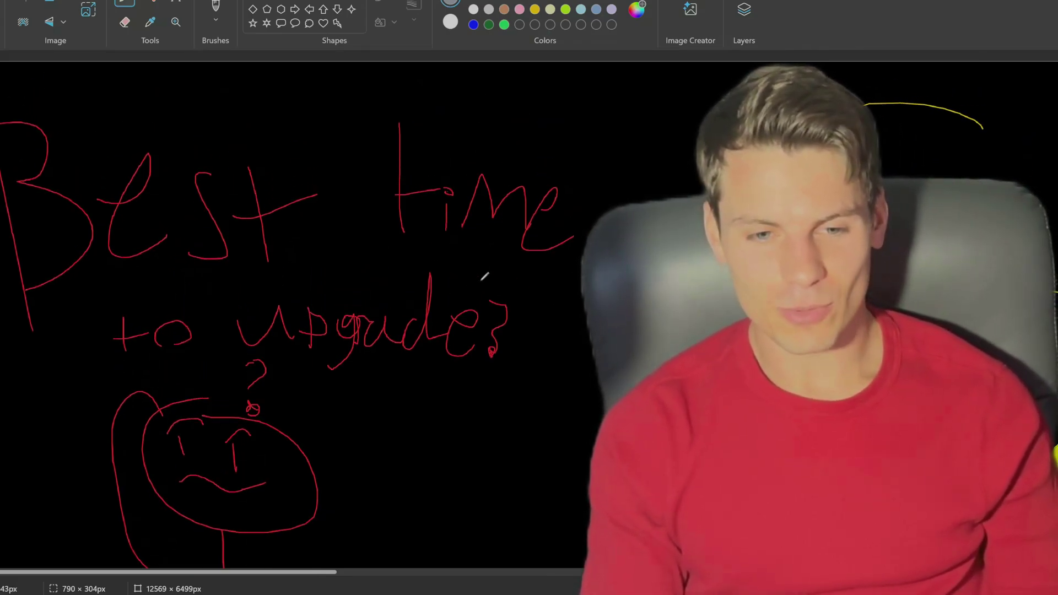
pyautogui.scroll(-2, 485, 276)
pyautogui.scroll(1, 354, 249)
pyautogui.scroll(-1, 366, 272)
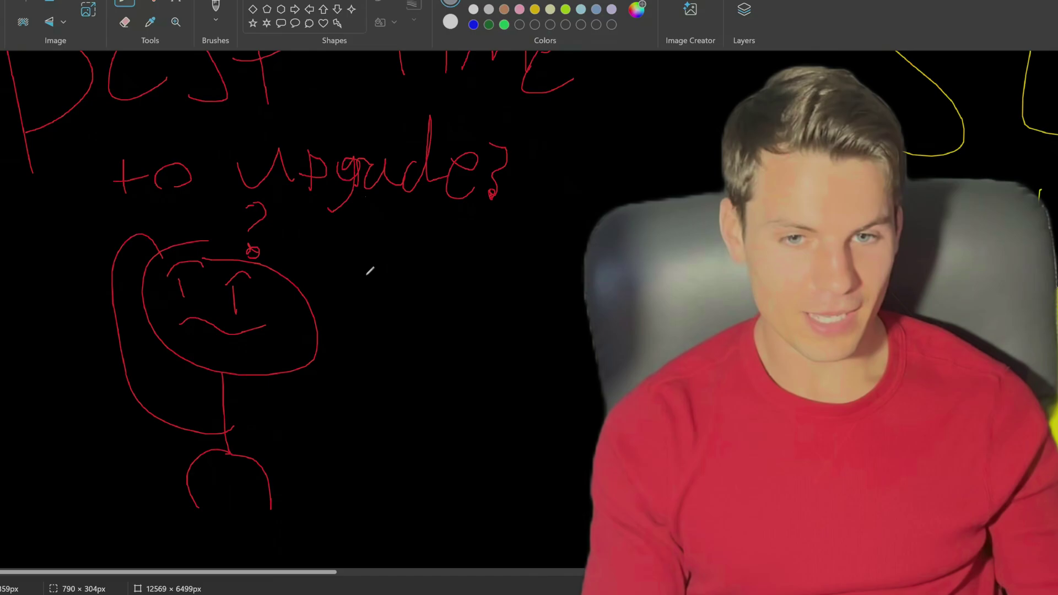
pyautogui.scroll(1, 370, 270)
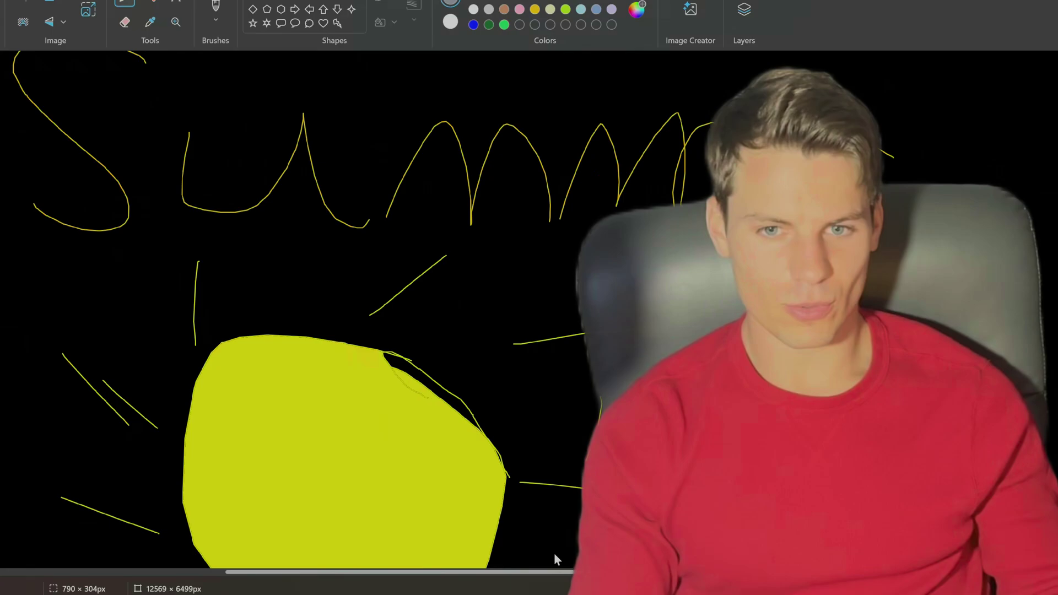
pyautogui.moveTo(322, 576); pyautogui.dragTo(584, 576)
pyautogui.scroll(-3, 274, 183)
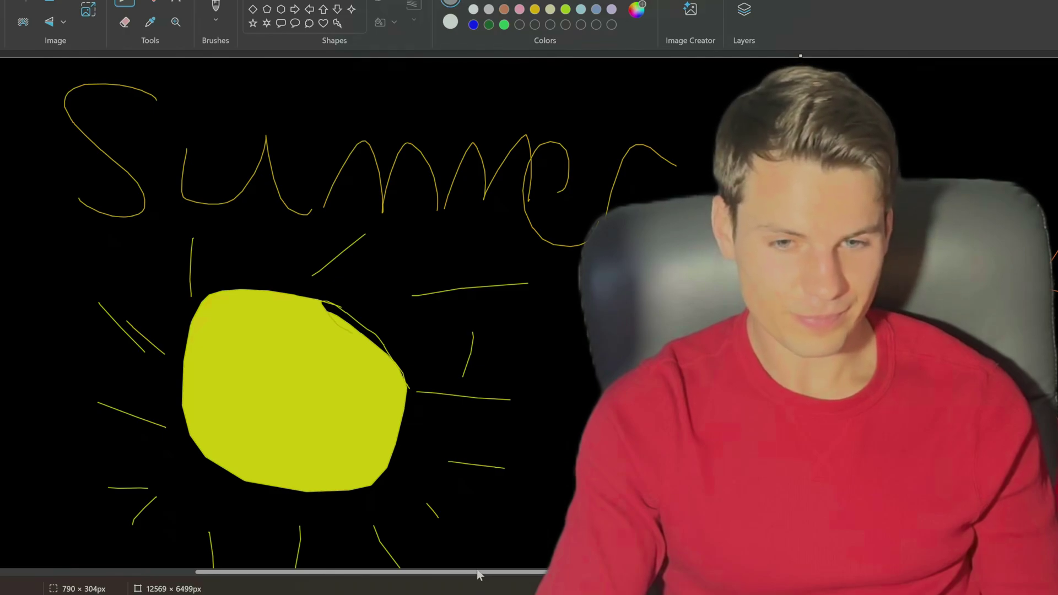
pyautogui.moveTo(478, 571); pyautogui.dragTo(774, 569)
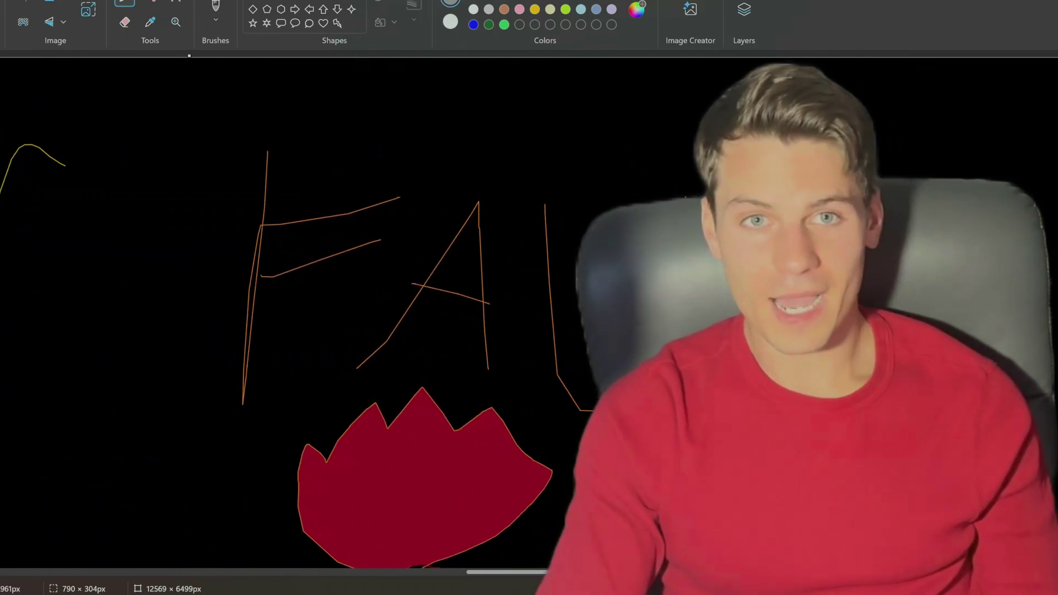
pyautogui.scroll(-2, 414, 330)
pyautogui.scroll(-2, 413, 331)
pyautogui.hscroll(1, 330, 315)
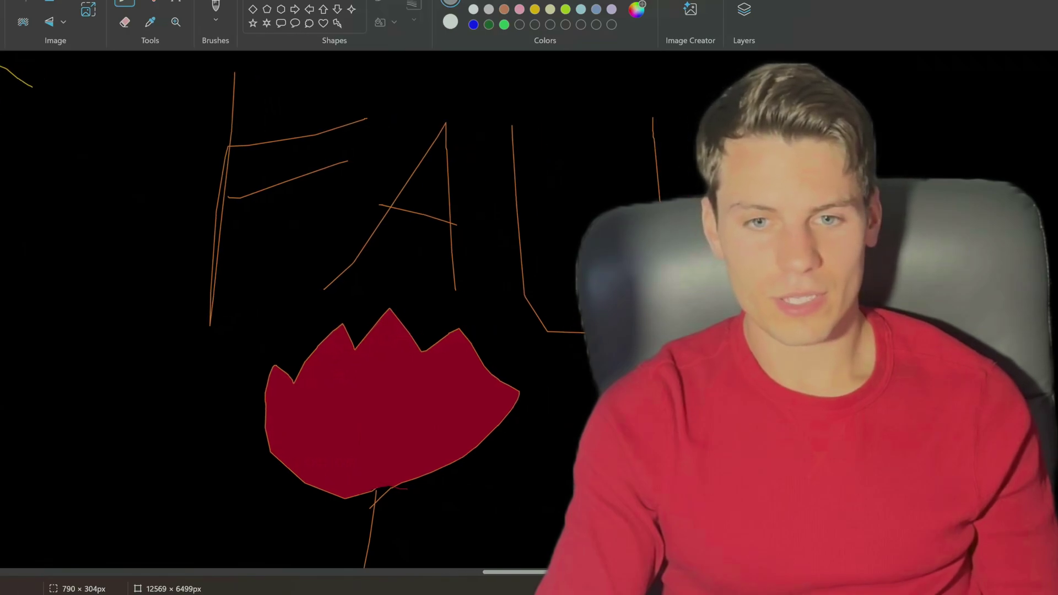
pyautogui.hscroll(3, 330, 314)
pyautogui.hscroll(2, 331, 314)
pyautogui.hscroll(1, 330, 314)
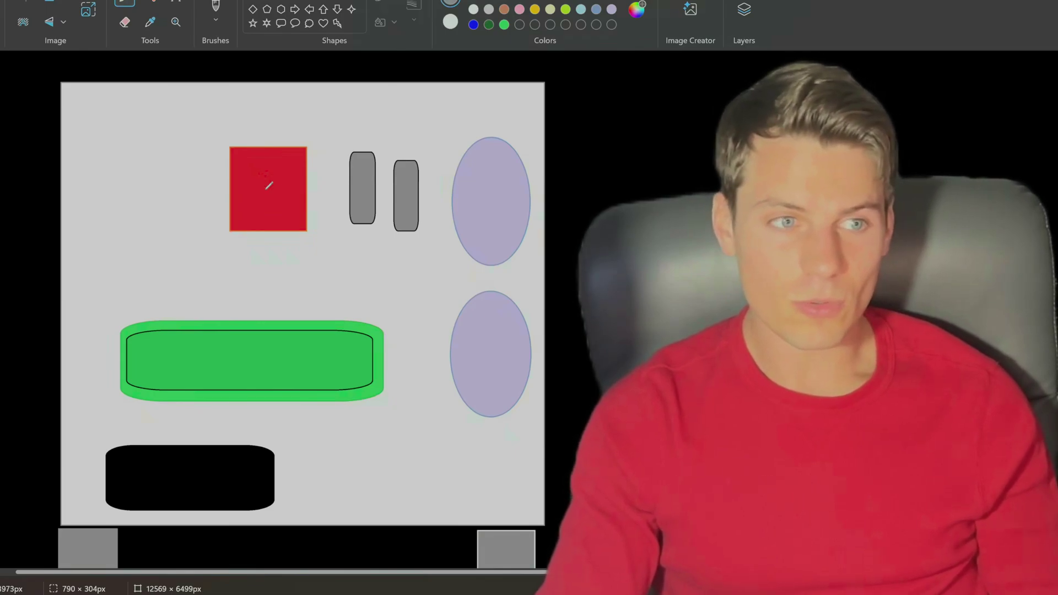
pyautogui.scroll(-3, 302, 289)
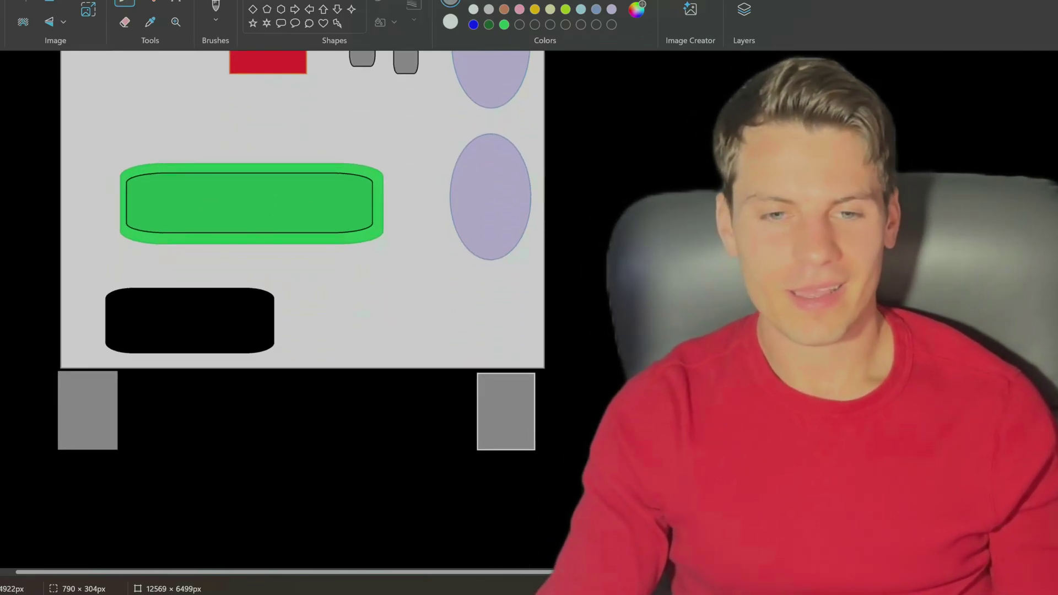
pyautogui.scroll(8, 302, 310)
pyautogui.scroll(-3, 572, 273)
pyautogui.scroll(-3, 572, 273)
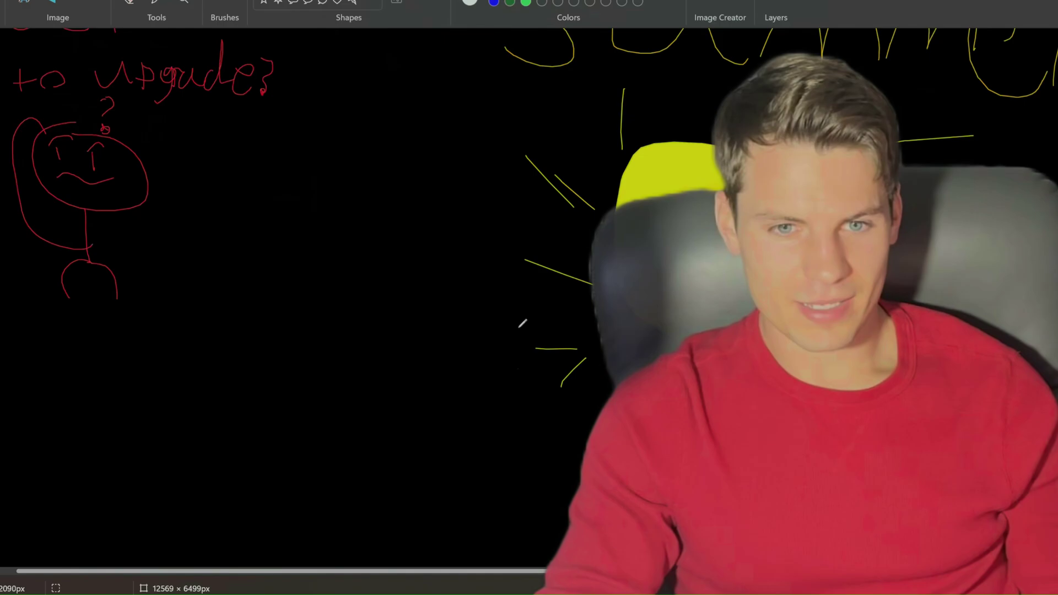
pyautogui.moveTo(366, 572); pyautogui.dragTo(587, 572)
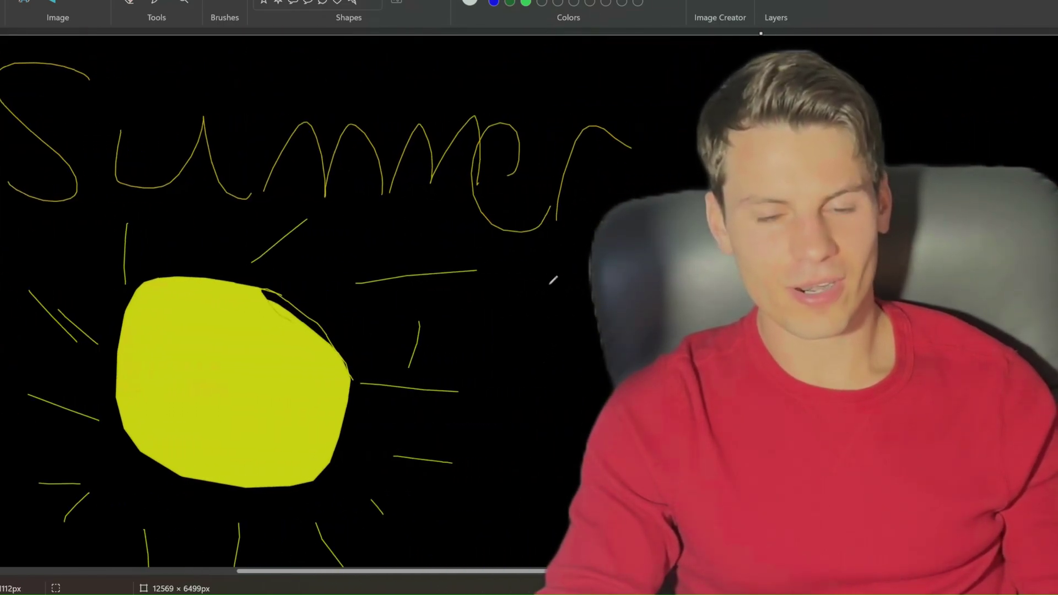
pyautogui.moveTo(523, 573); pyautogui.dragTo(723, 572)
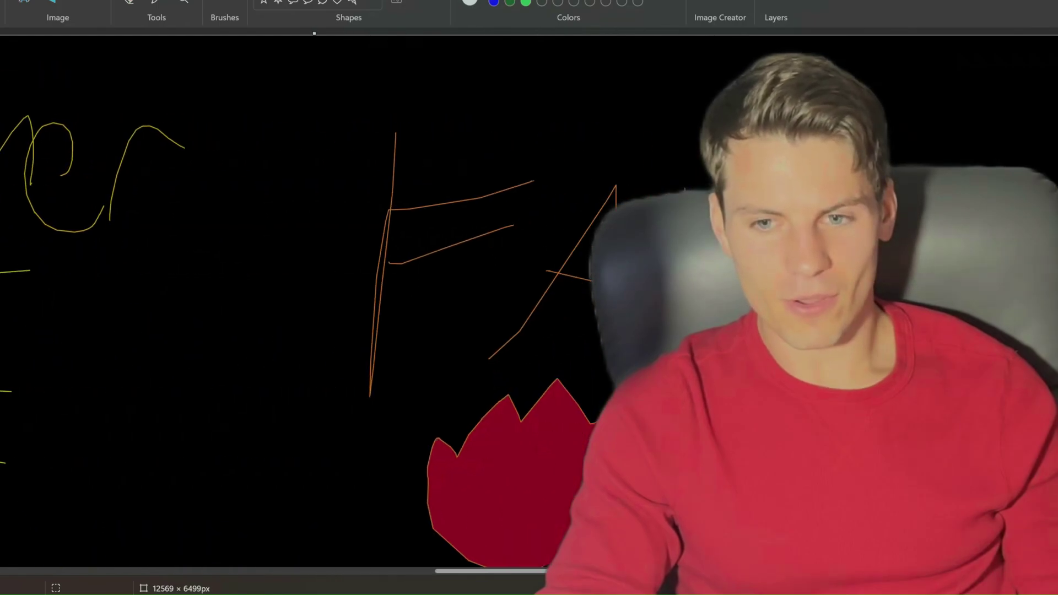
pyautogui.hscroll(3, 529, 297)
pyautogui.scroll(-2, 529, 298)
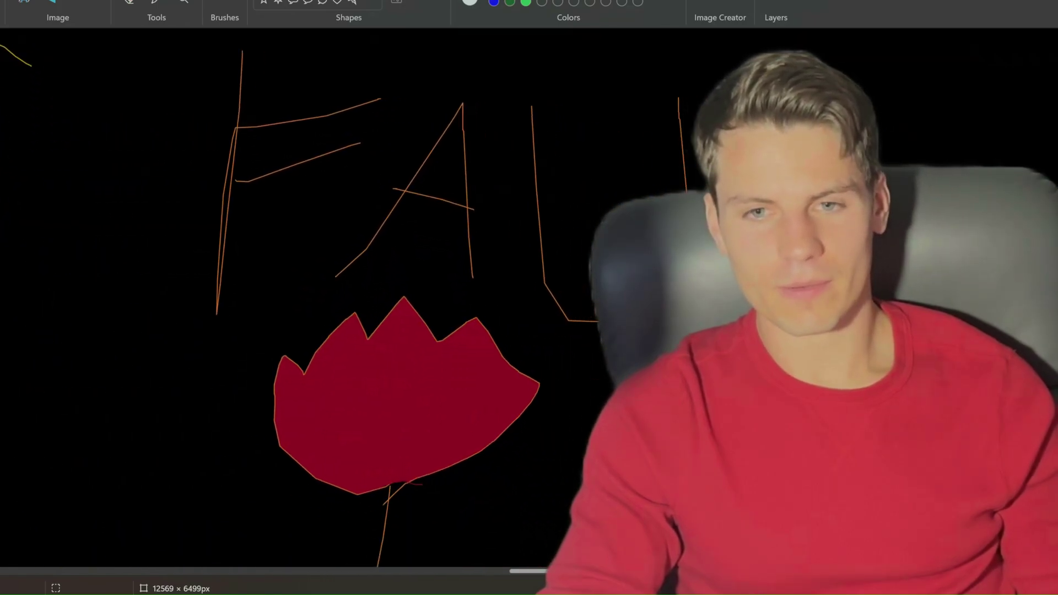
pyautogui.hscroll(3, 298, 297)
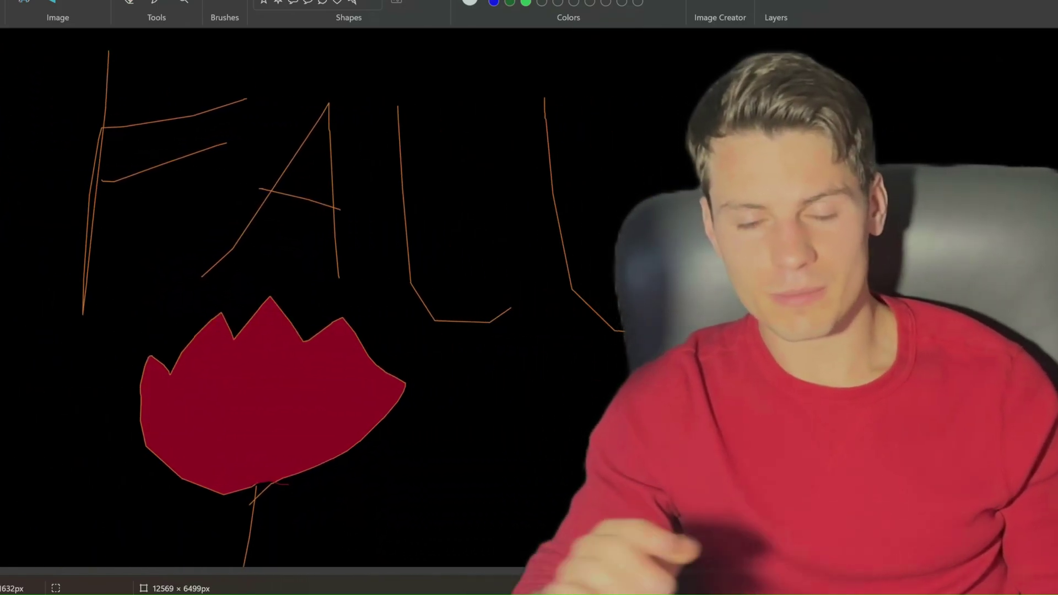